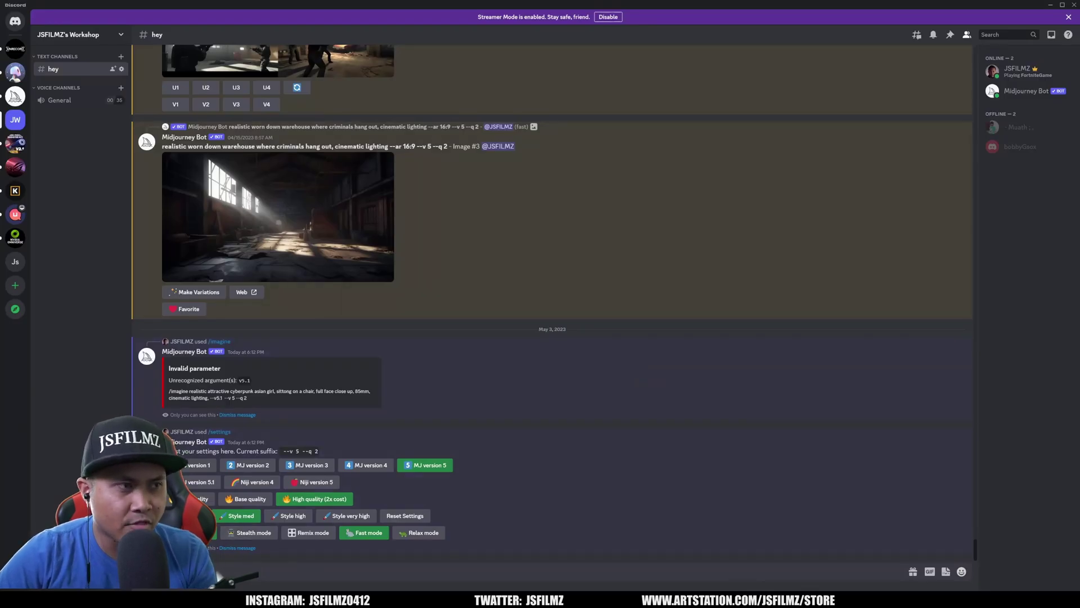
# Bring up Midjourney's /settings and choose MJ version 5.1 as the default model
pyautogui.write('/')
pyautogui.press('BackSpace')
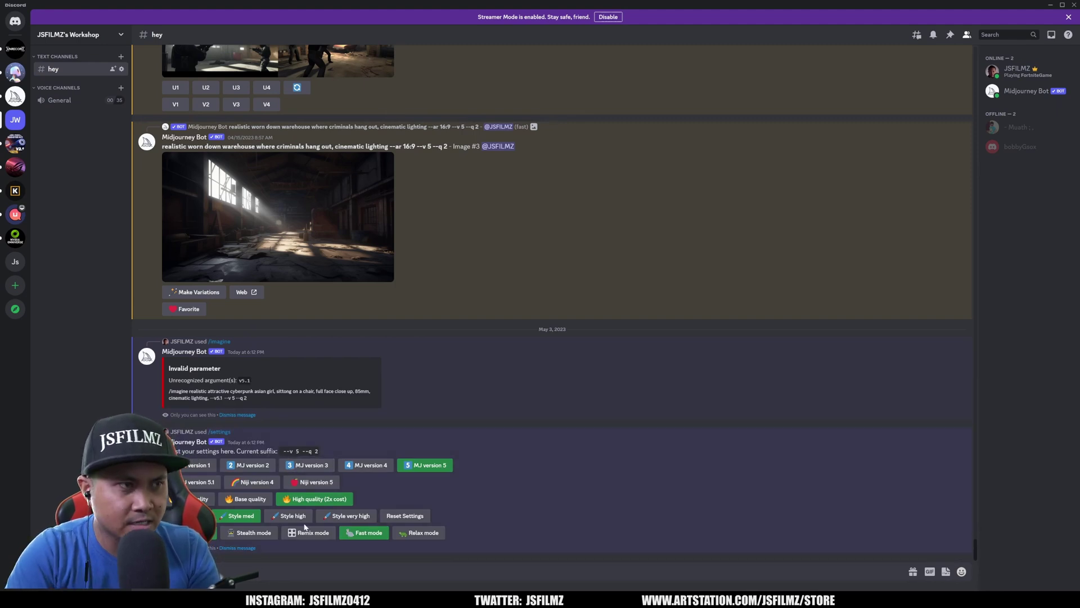
pyautogui.write('/settings')
pyautogui.press('Return')
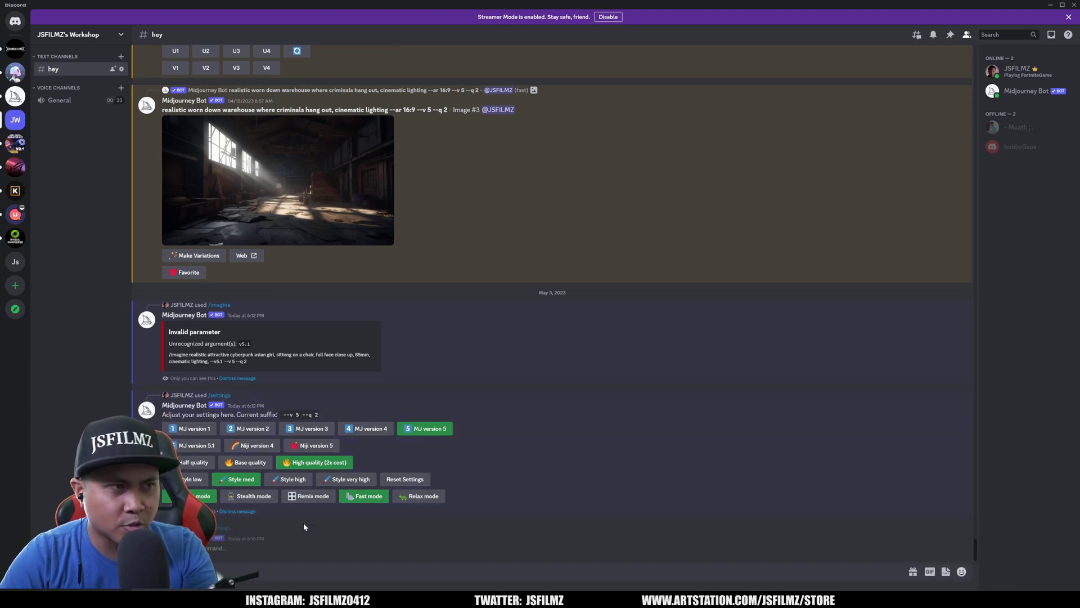
pyautogui.click(204, 483)
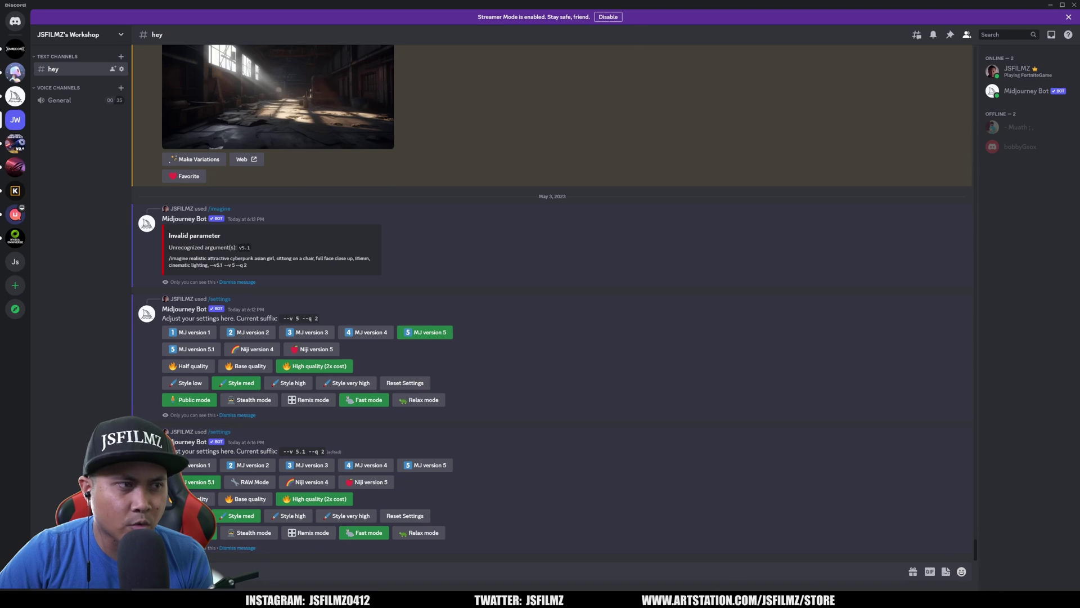
# Submit the pasted cyberpunk portrait prompt via /imagine, correcting 'sittong' to 'sitting' and dropping '--v5.1'
pyautogui.write('/imagine')
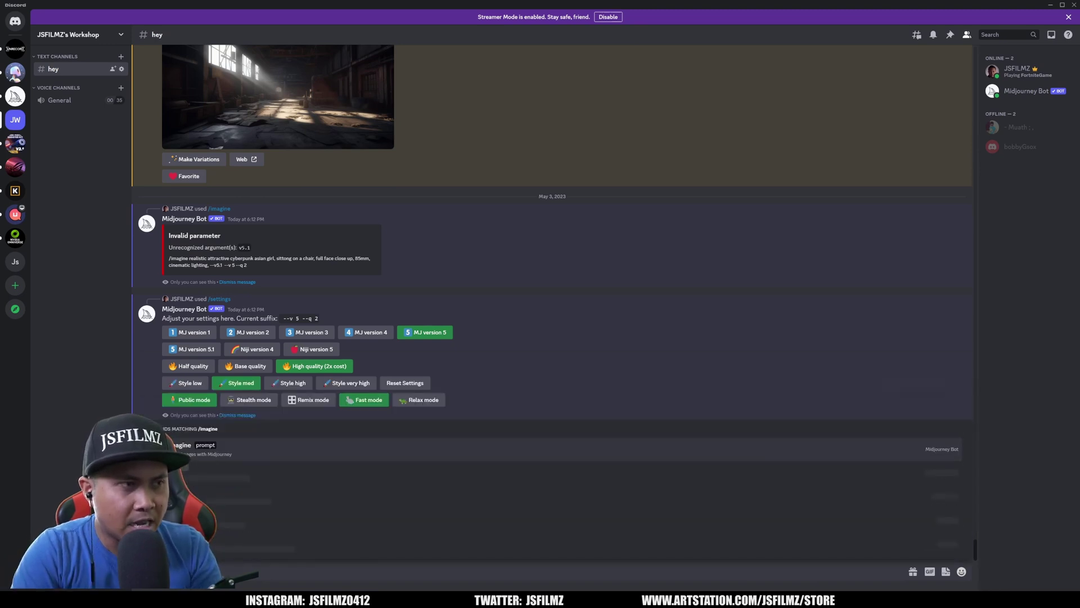
pyautogui.press('Tab')
pyautogui.write('realistic attractive cyberpink asian girl, sittong on a chair, full face close up, 85mm, cinematic lighting, --v5.1')
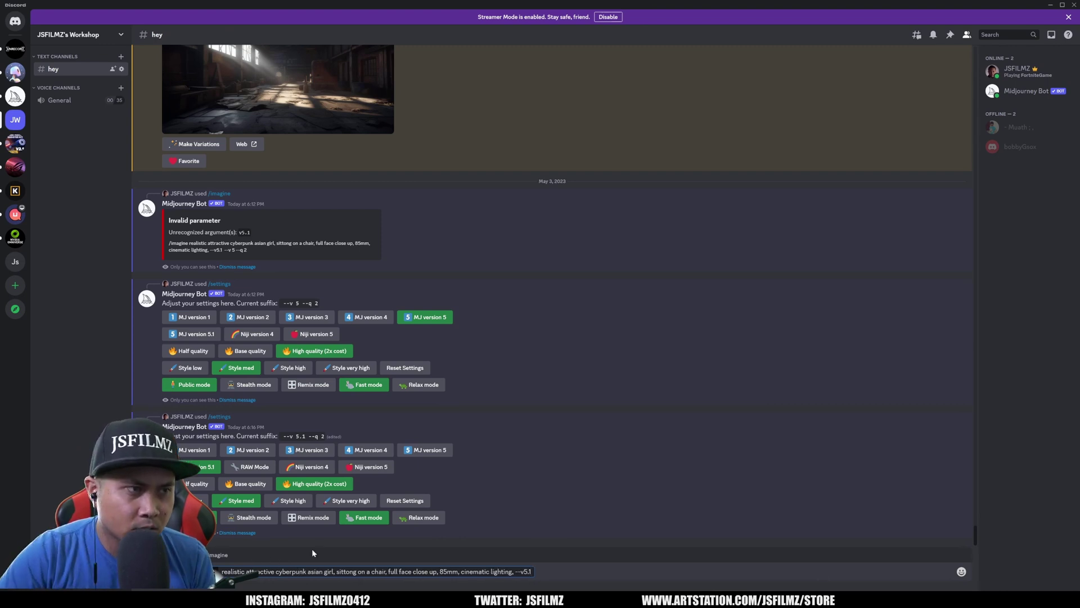
pyautogui.click(349, 571)
pyautogui.press('BackSpace')
pyautogui.write('ist')
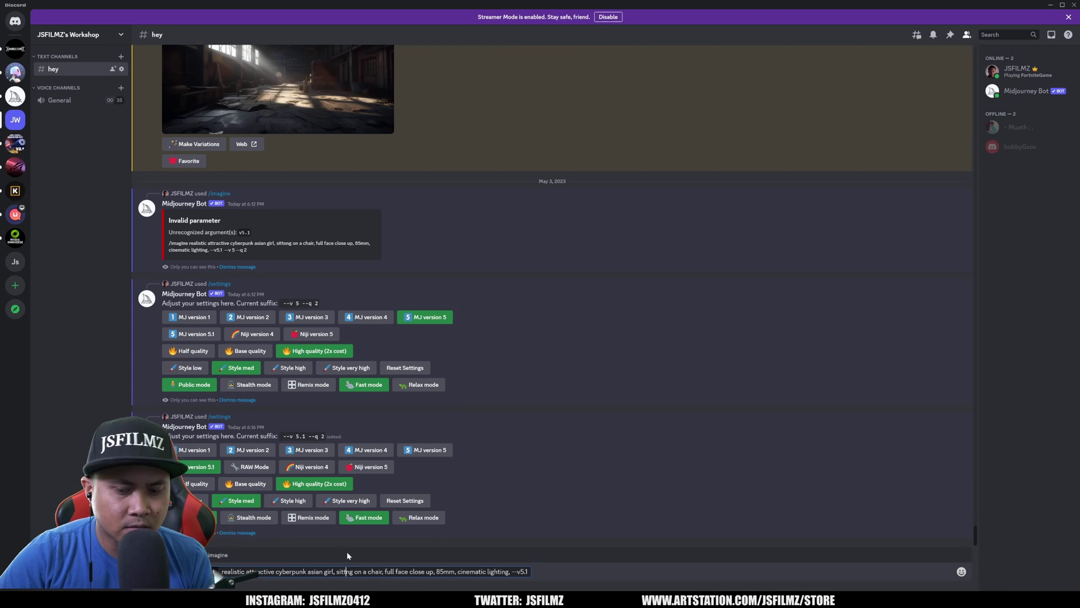
pyautogui.write('i')
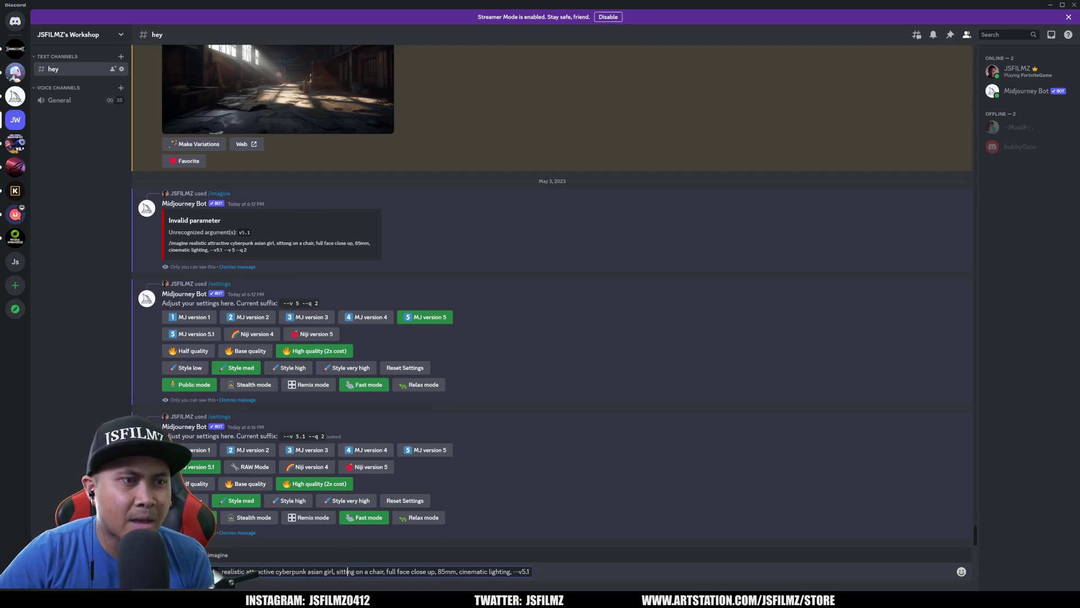
pyautogui.hotkey('ctrl', 'shift', 'Left')
pyautogui.hotkey('shift', 'Left')
pyautogui.hotkey('shift', 'Left')
pyautogui.press('BackSpace')
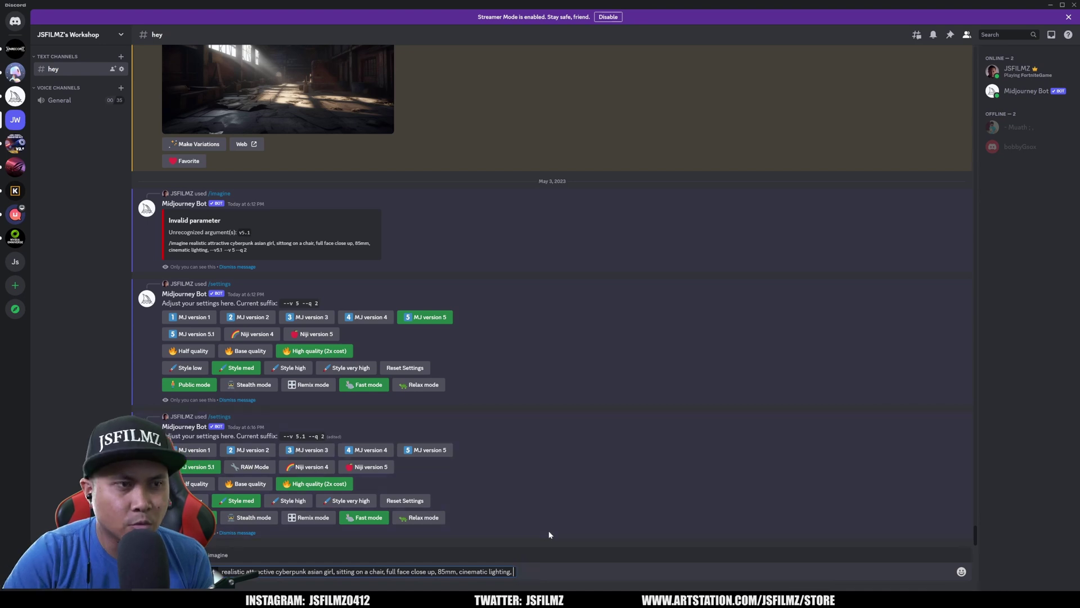
pyautogui.press('Return')
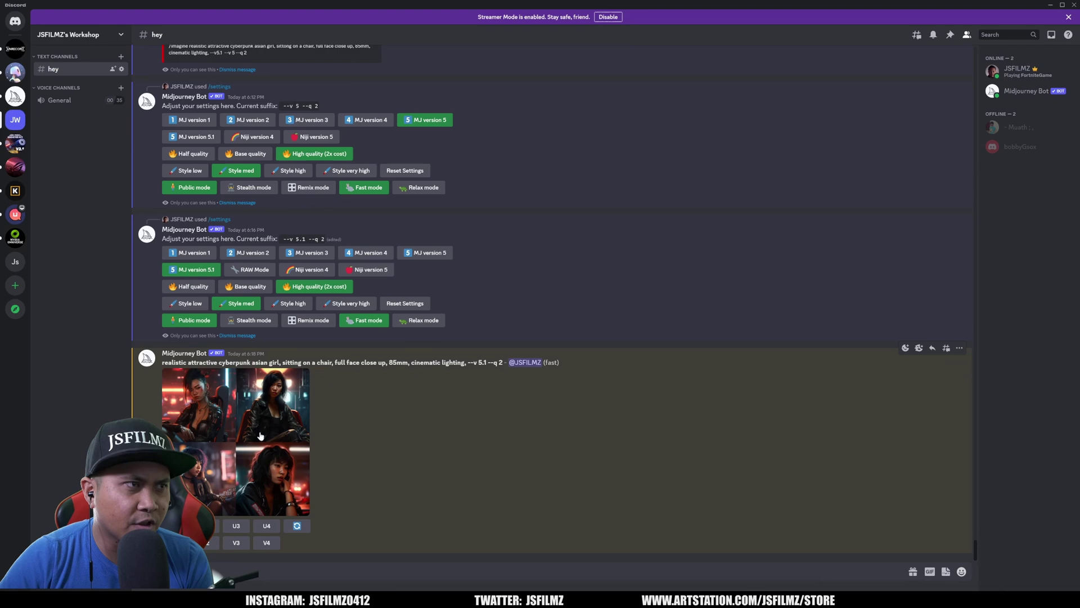
# Enlarge the finished cyberpunk portrait grid and open it full-size as a PNG in the browser
pyautogui.click(261, 435)
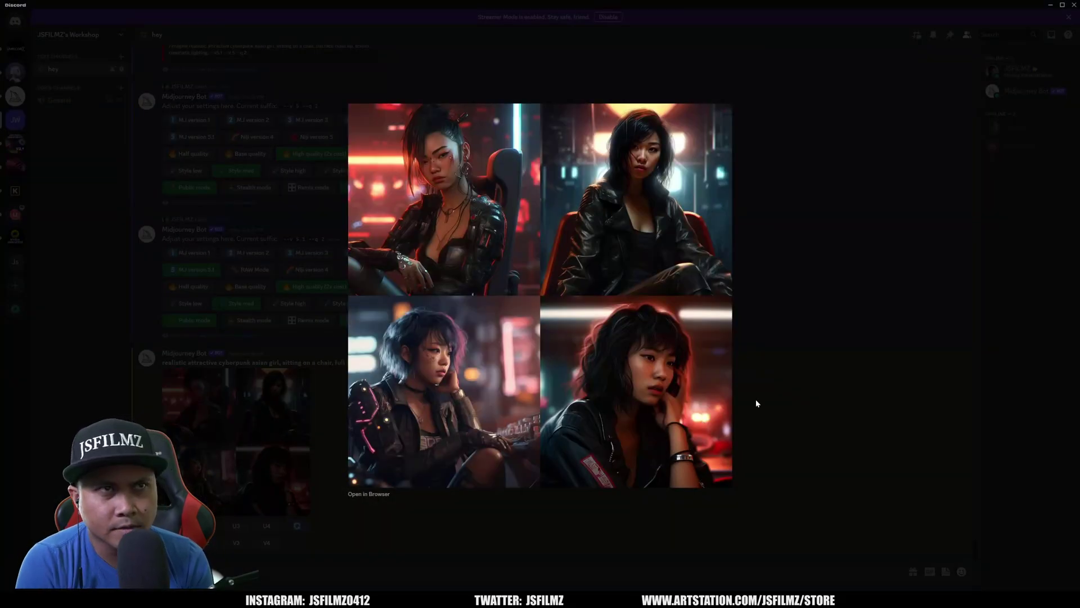
pyautogui.click(390, 511)
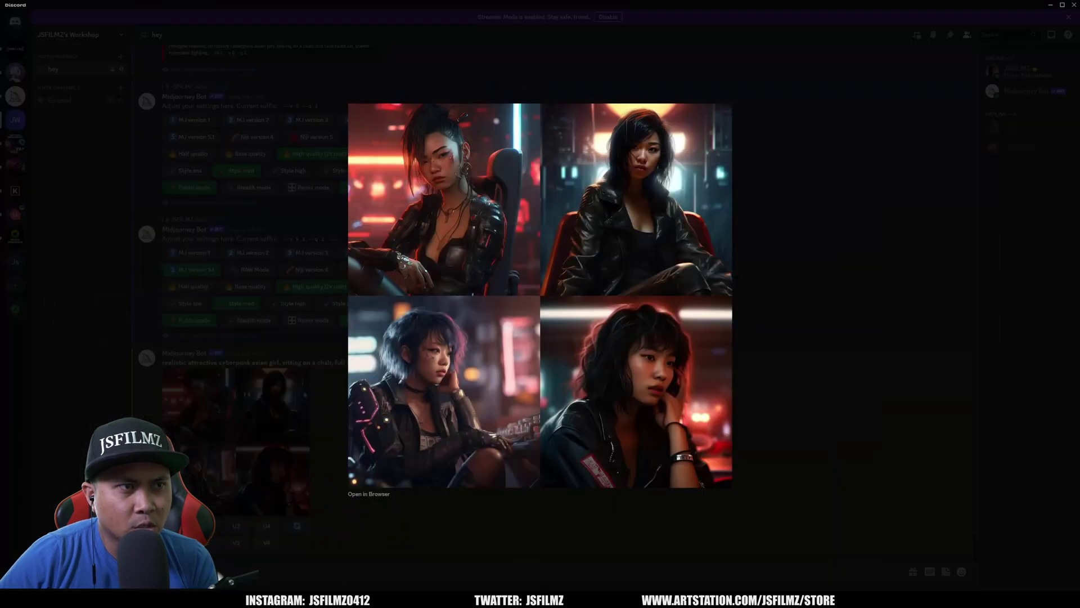
pyautogui.click(371, 493)
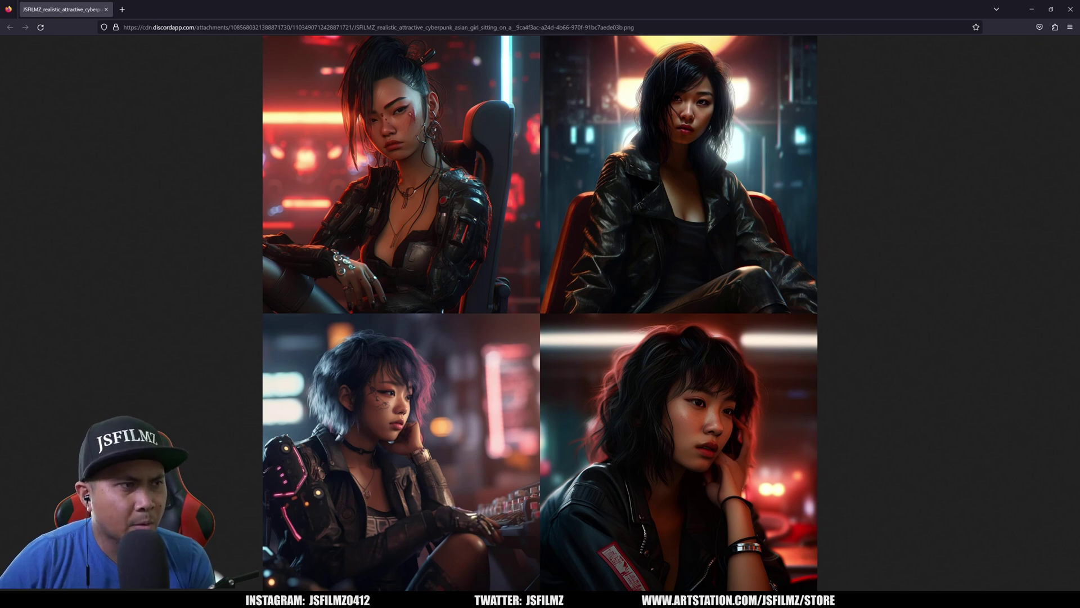
# Compare the new grid with the earlier v5 cyberpunk portraits in the YouTube video, then return
pyautogui.hotkey('alt', 'Tab')
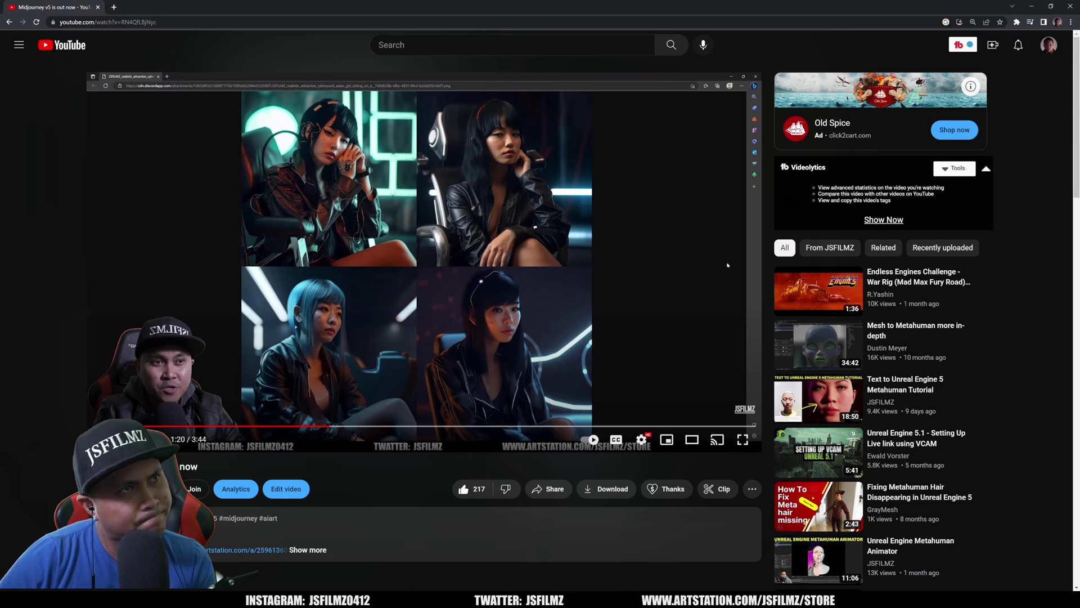
pyautogui.hotkey('alt', 'Tab')
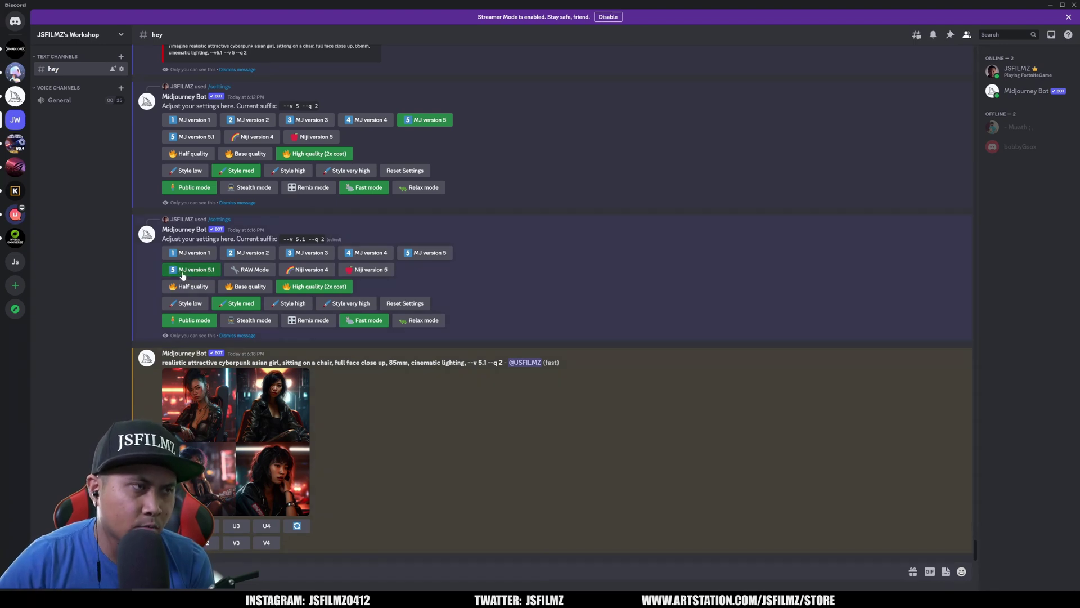
# Enable RAW Mode and rerun the copied cyberpunk portrait prompt with /imagine
pyautogui.click(248, 272)
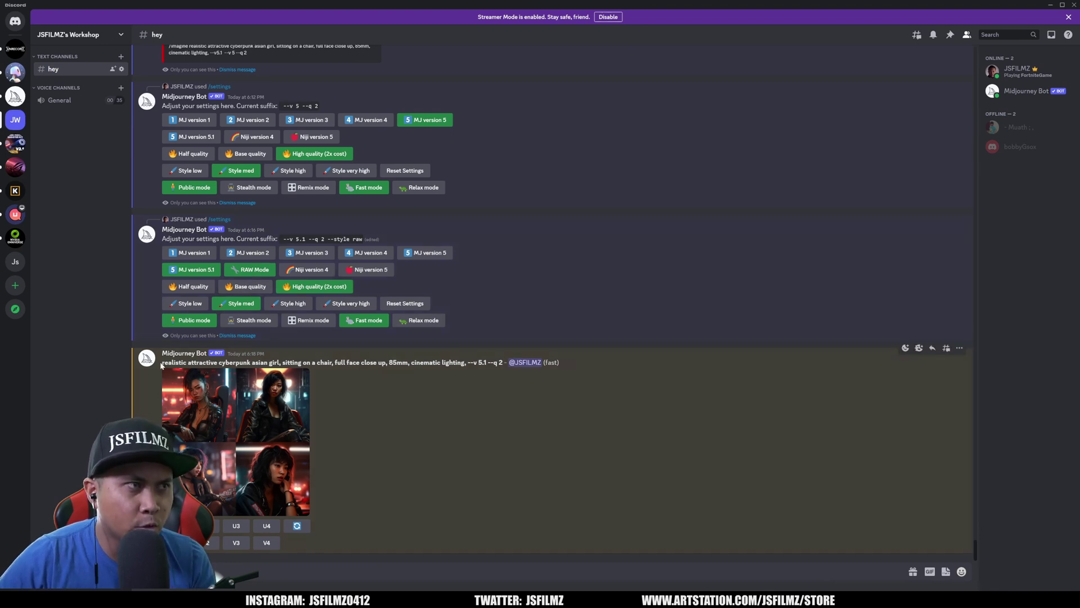
pyautogui.moveTo(162, 362); pyautogui.dragTo(466, 362)
pyautogui.click(269, 562)
pyautogui.write('/ima')
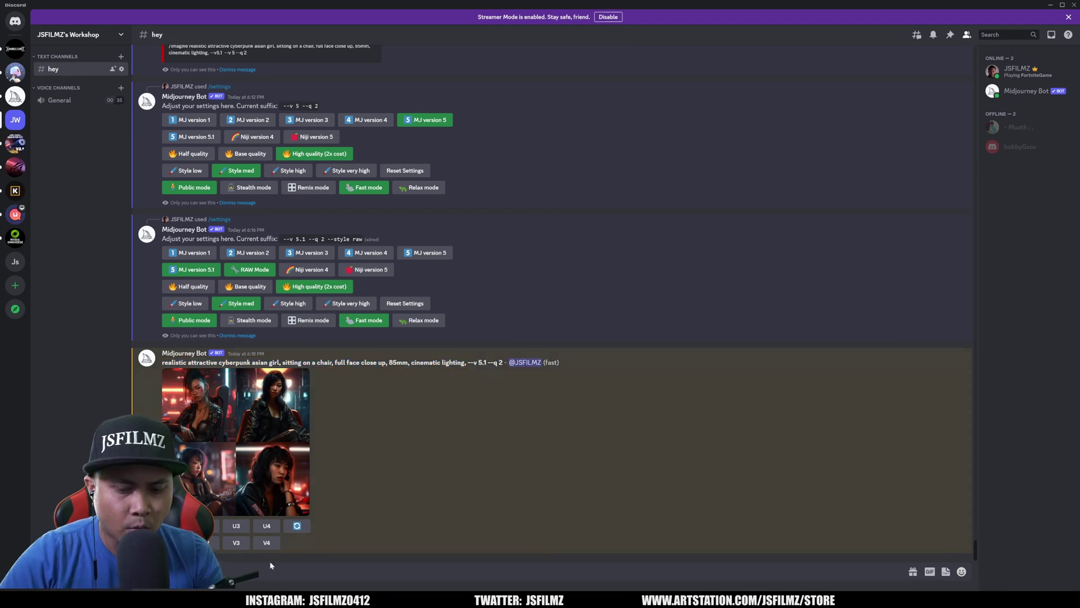
pyautogui.press('Tab')
pyautogui.hotkey('ctrl', 'v')
pyautogui.press('Return')
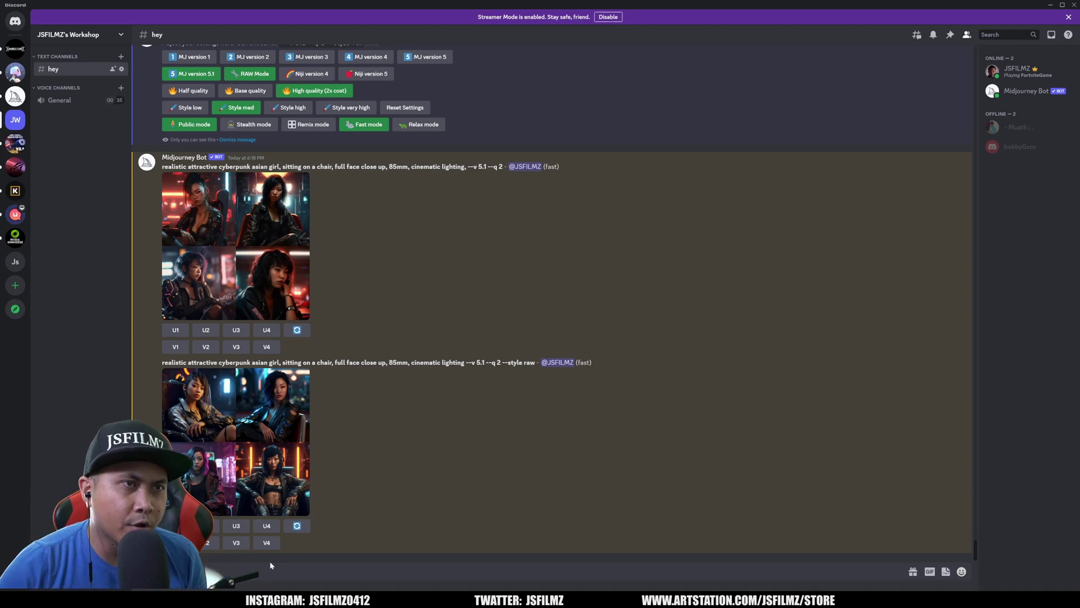
# Enlarge the RAW-mode cyberpunk grid and open it full size in a new Firefox tab
pyautogui.click(228, 422)
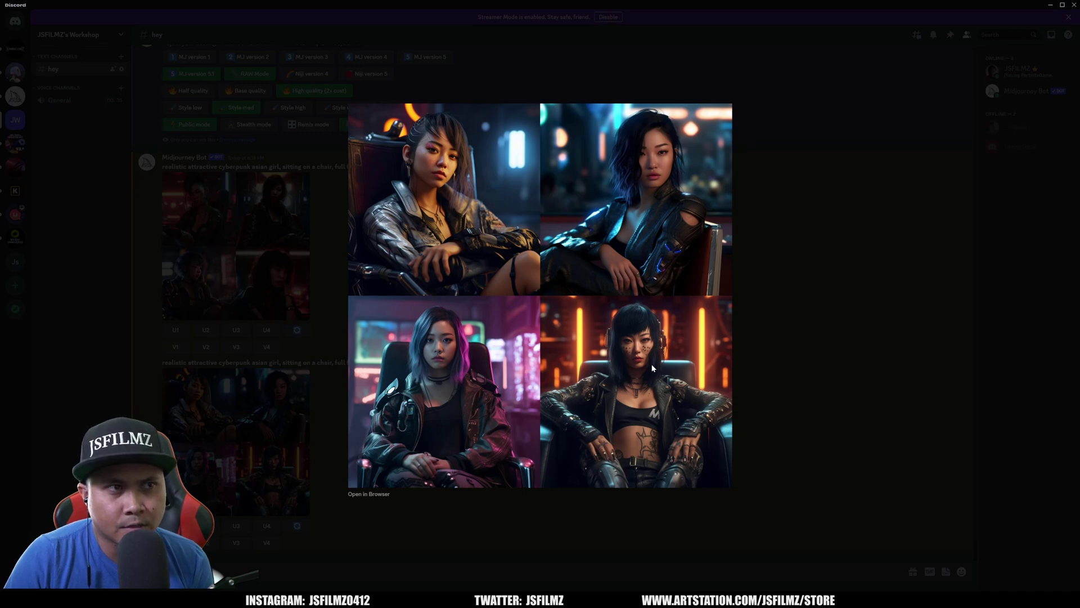
pyautogui.click(372, 494)
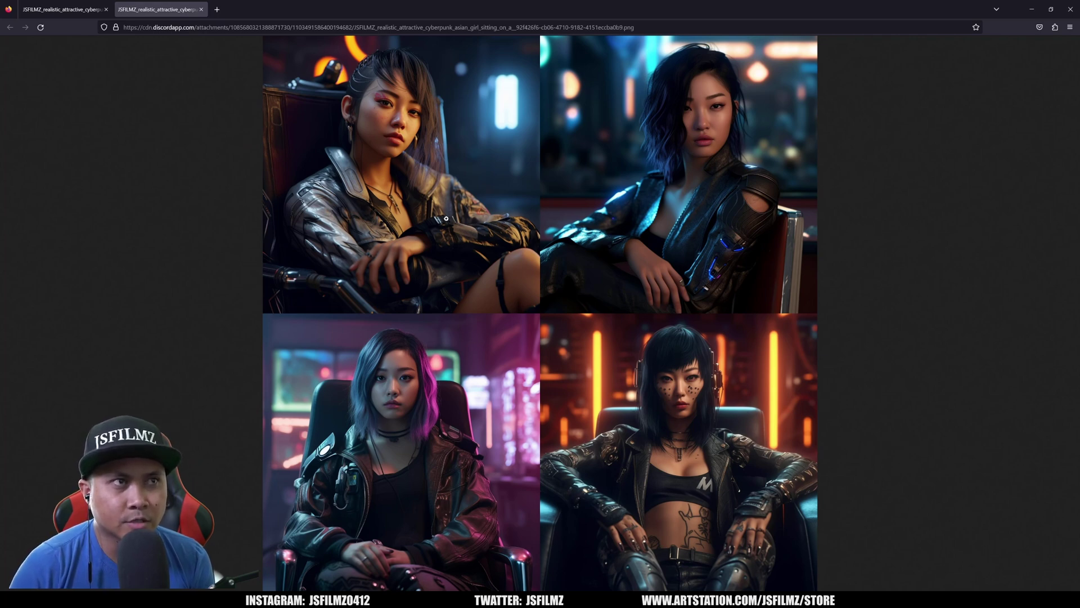
# View the RAW grid at 100% zoom, scroll through it, then switch to the earlier non-raw grid tab
pyautogui.click(446, 219)
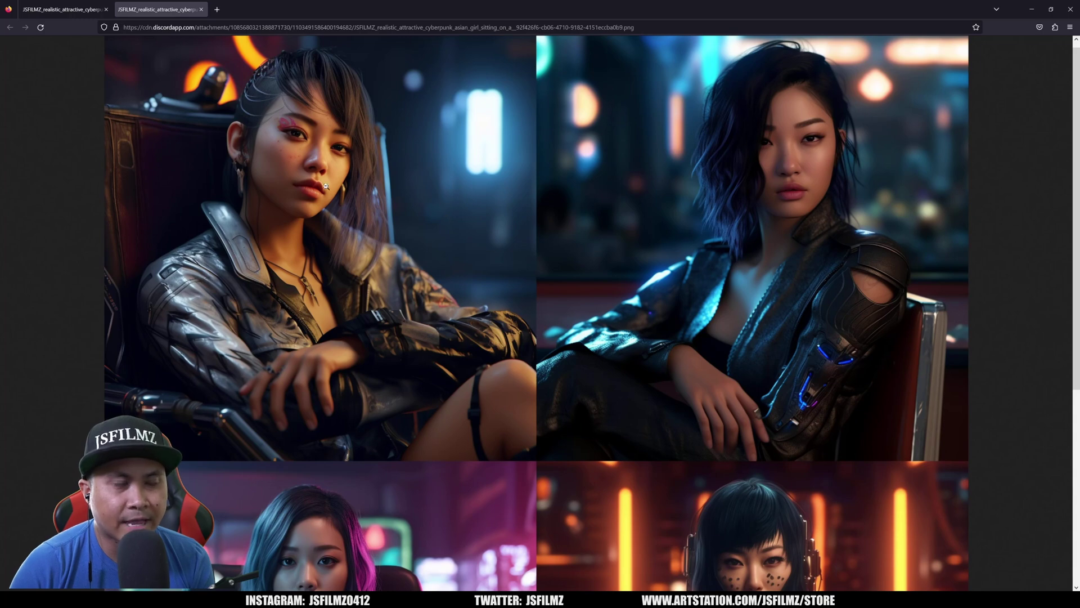
pyautogui.scroll(-2, 329, 194)
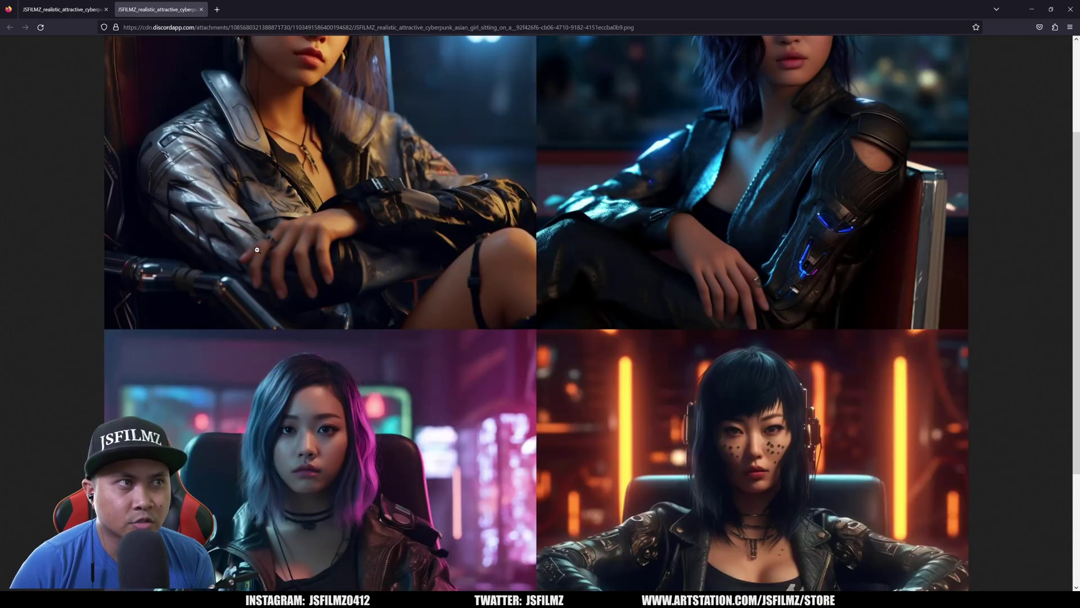
pyautogui.scroll(-3, 324, 269)
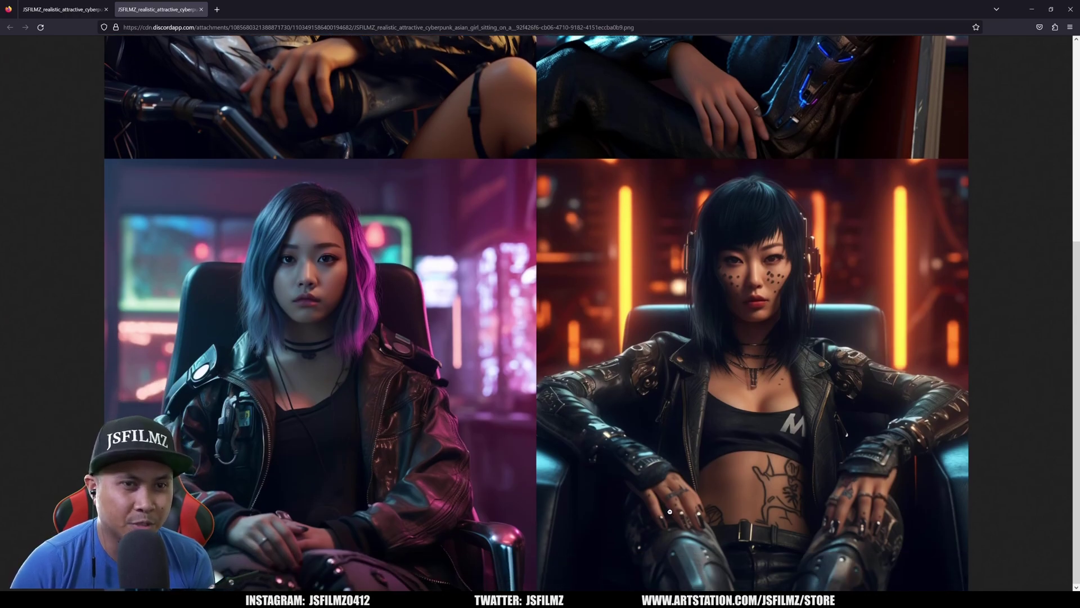
pyautogui.scroll(5, 700, 521)
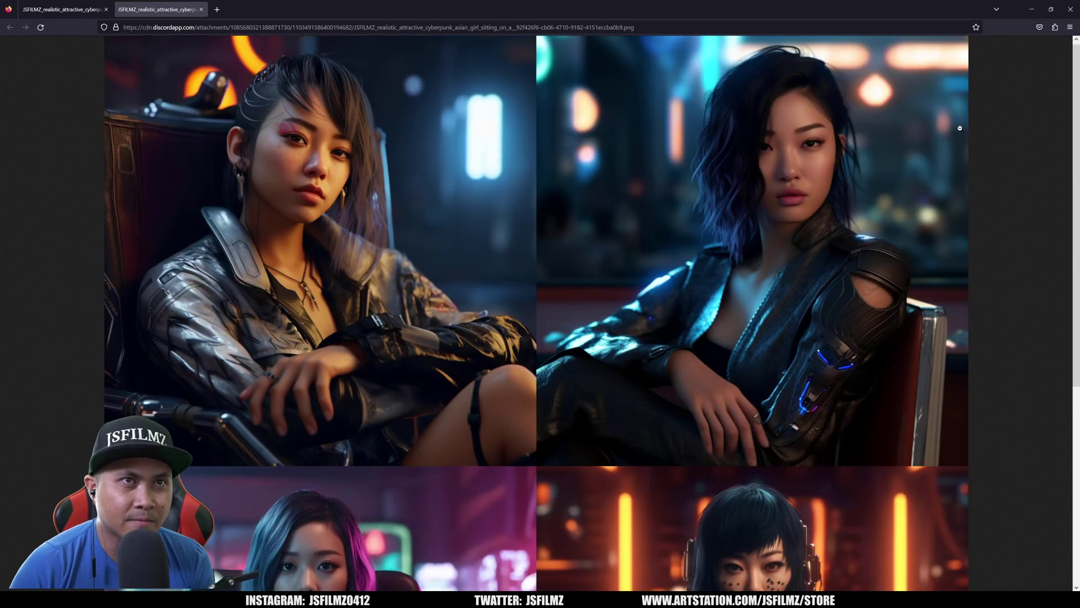
pyautogui.hotkey('ctrl', 'Tab')
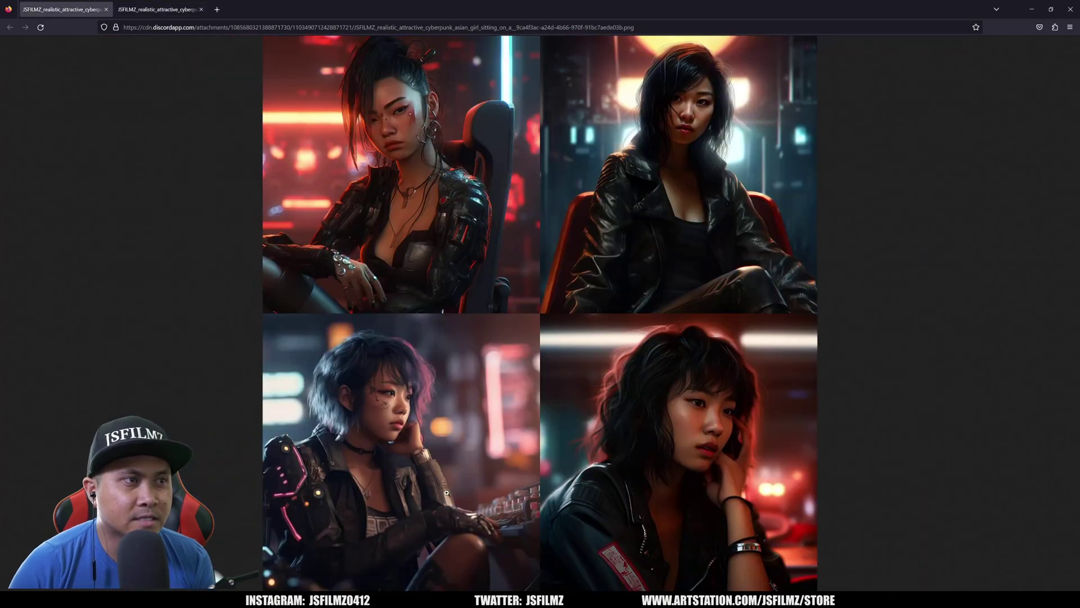
# Open the upscaled Image #1 cyberpunk portrait in a new browser tab, then return to Discord
pyautogui.hotkey('alt', 'Tab')
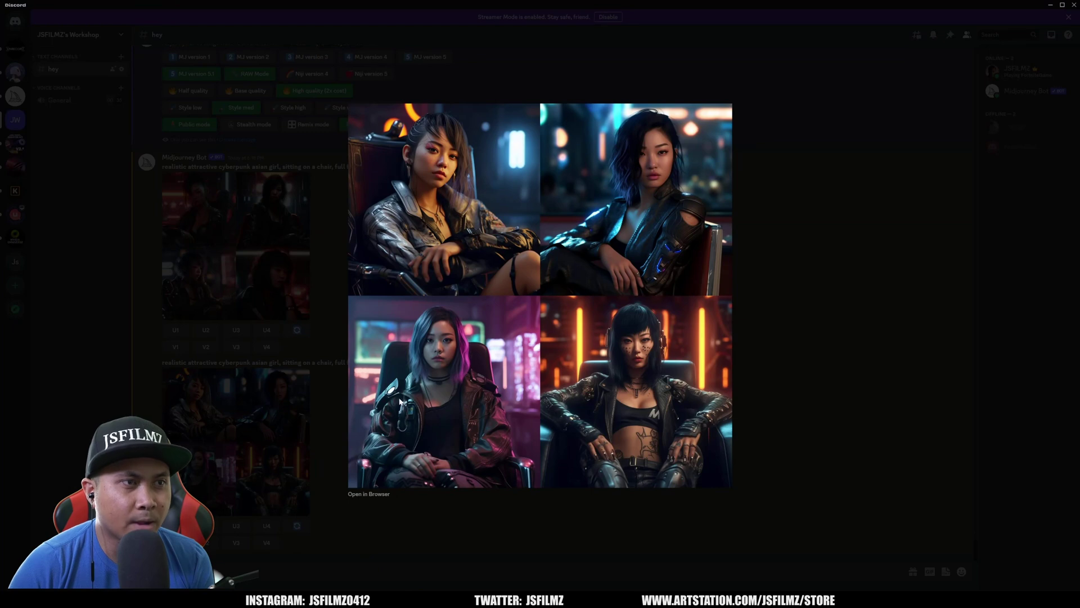
pyautogui.click(591, 539)
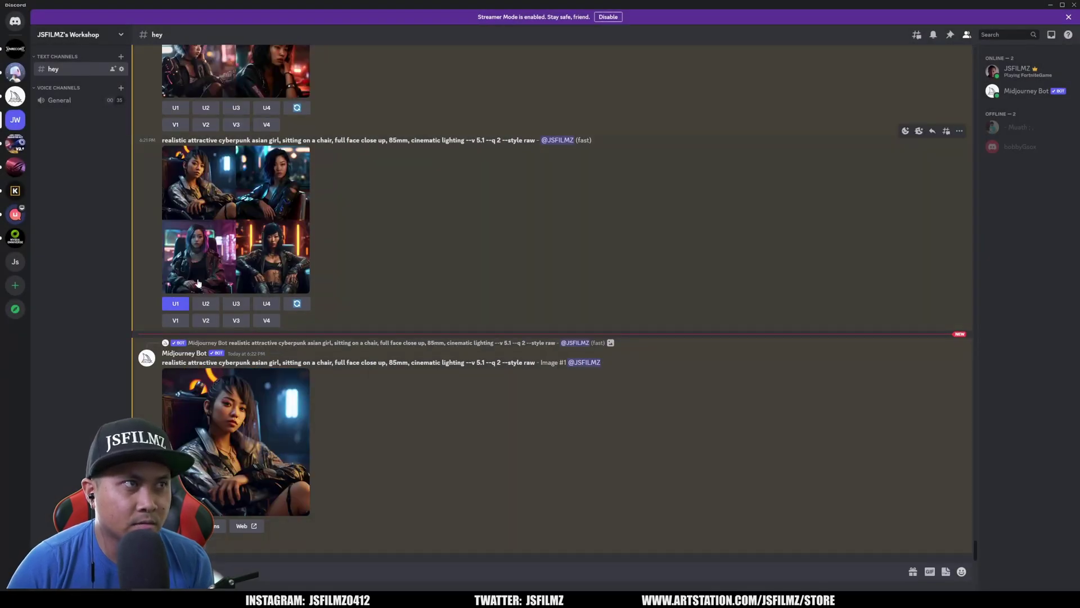
pyautogui.click(257, 454)
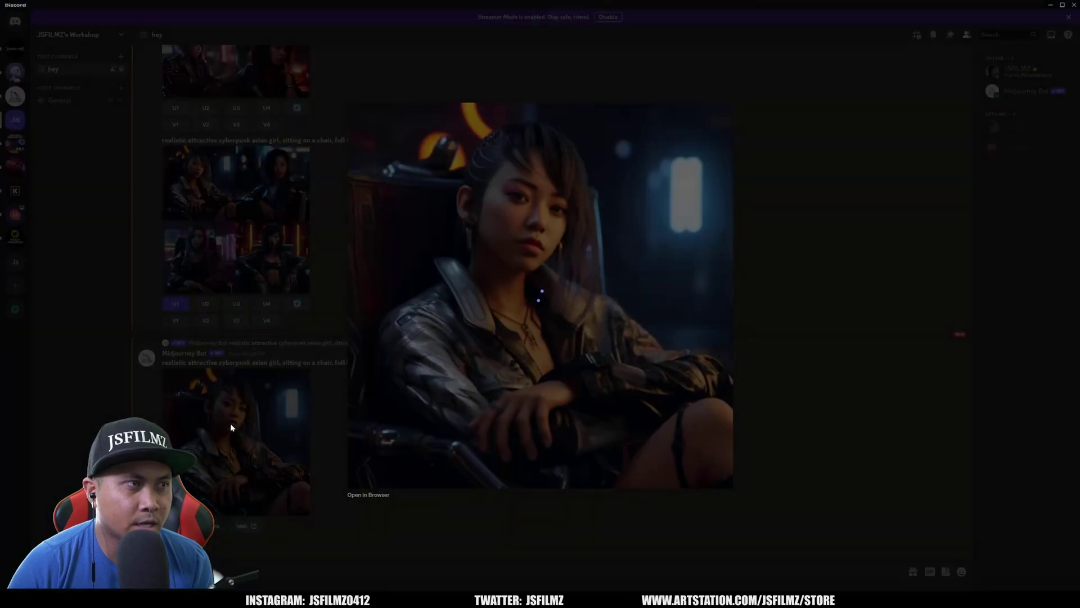
pyautogui.click(364, 494)
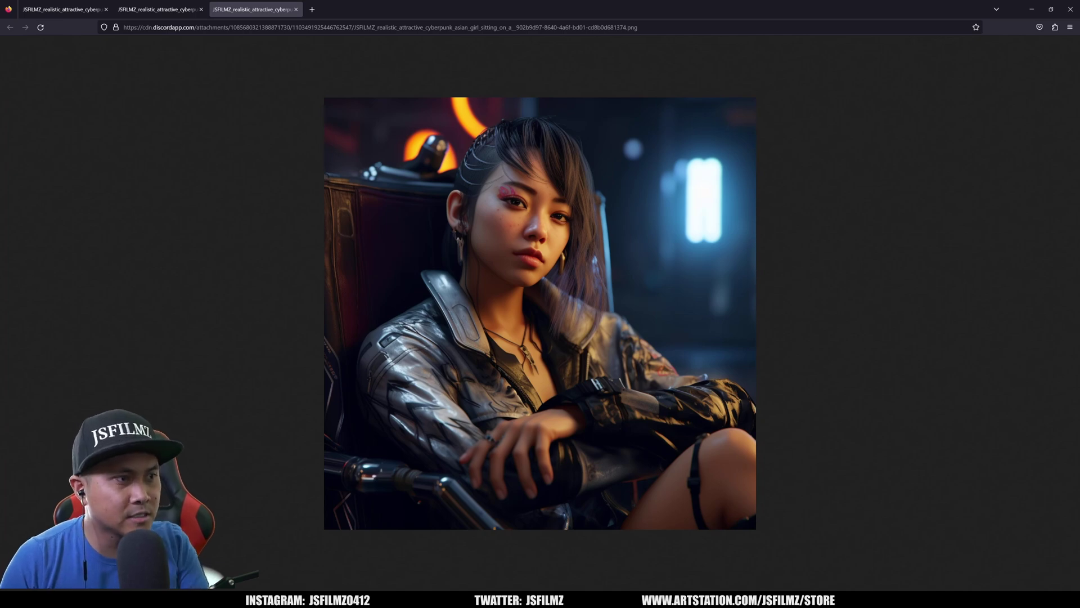
pyautogui.hotkey('alt', 'Tab')
# Select the portrait prompt text up to 'lighting' for reuse, then scroll up and enlarge the cyberpunk grid
pyautogui.click(444, 543)
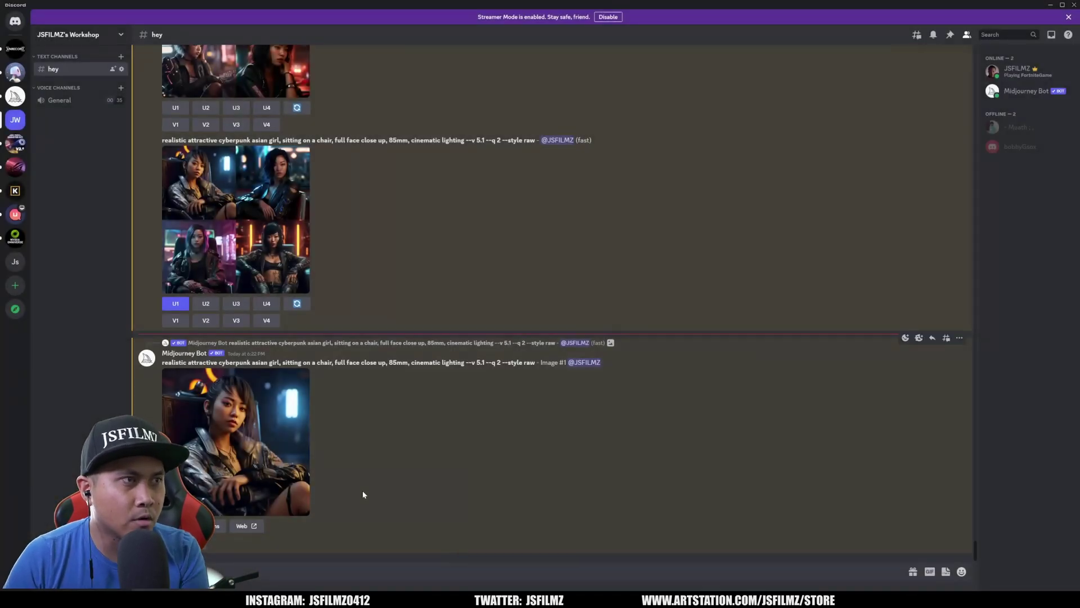
pyautogui.moveTo(162, 362); pyautogui.dragTo(493, 362)
pyautogui.moveTo(162, 363); pyautogui.dragTo(464, 362)
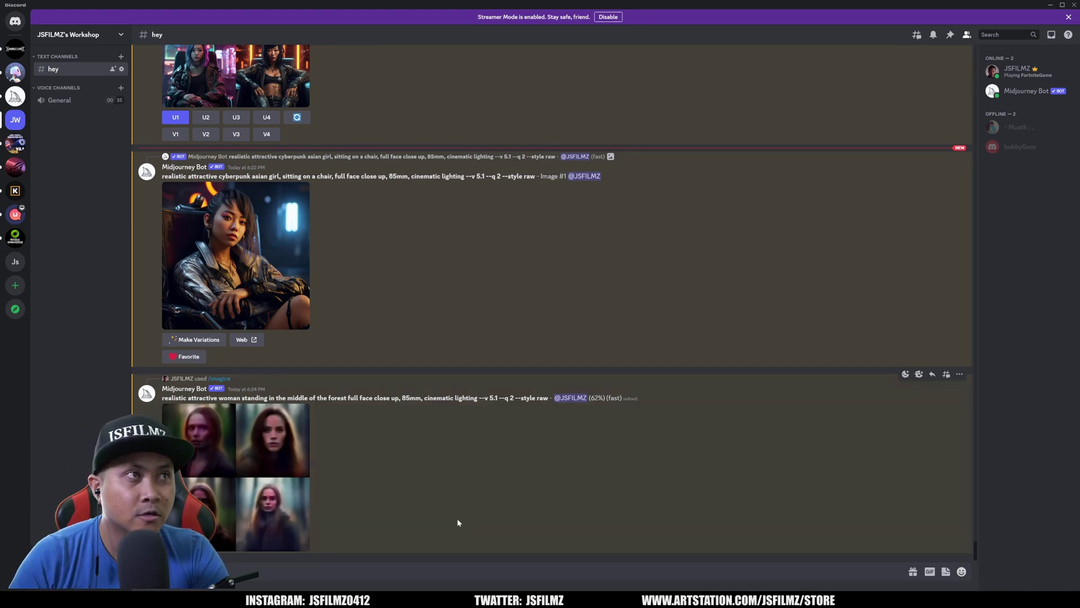
pyautogui.scroll(5, 329, 281)
pyautogui.click(264, 225)
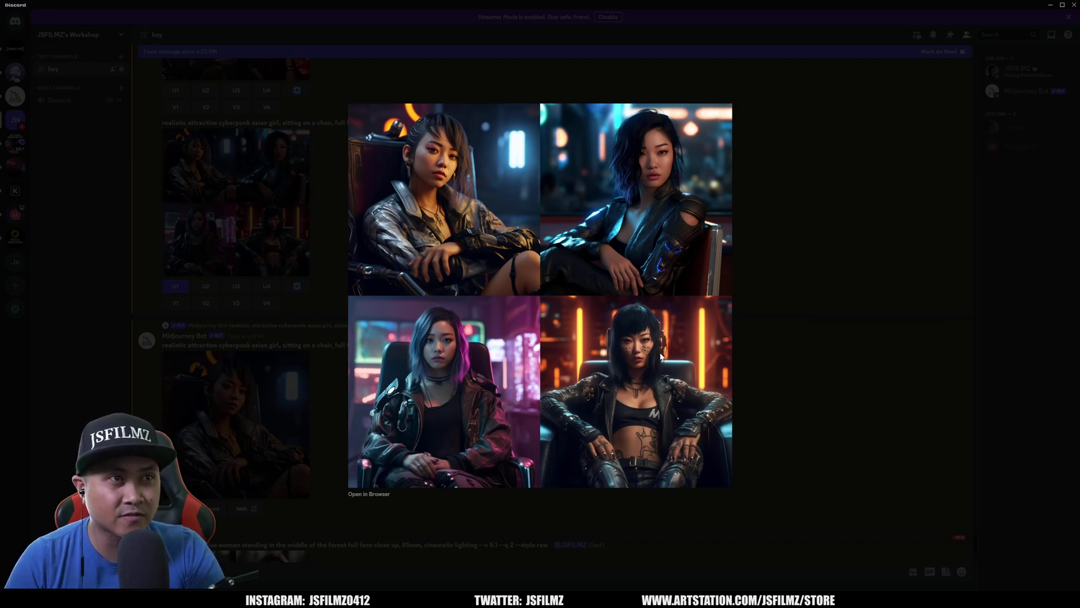
# Enlarge the --style raw forest-woman close-up grid and open it full size in Firefox
pyautogui.click(856, 389)
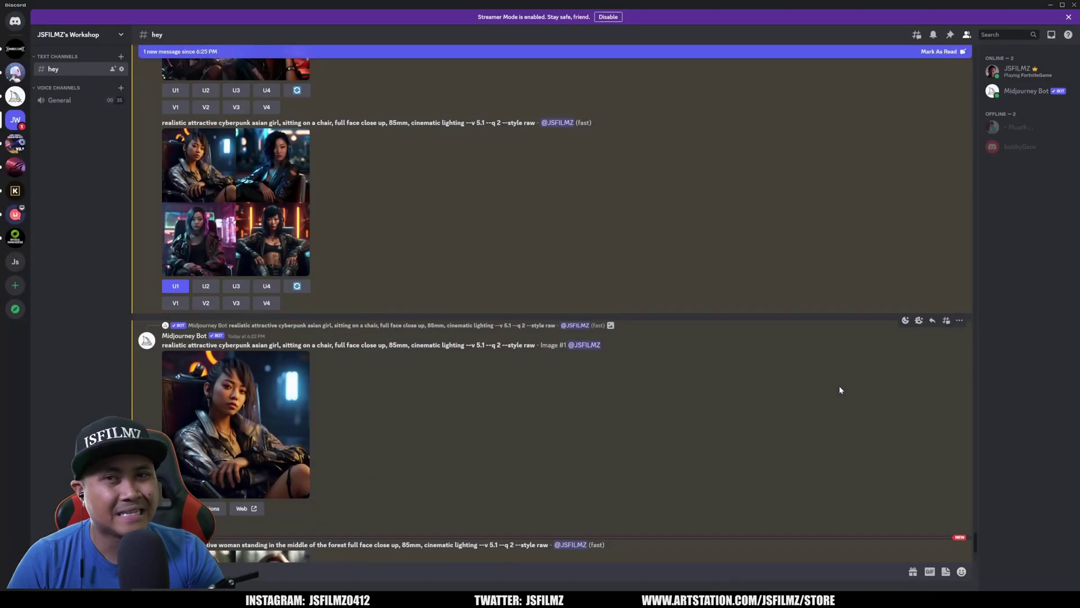
pyautogui.scroll(-3, 607, 410)
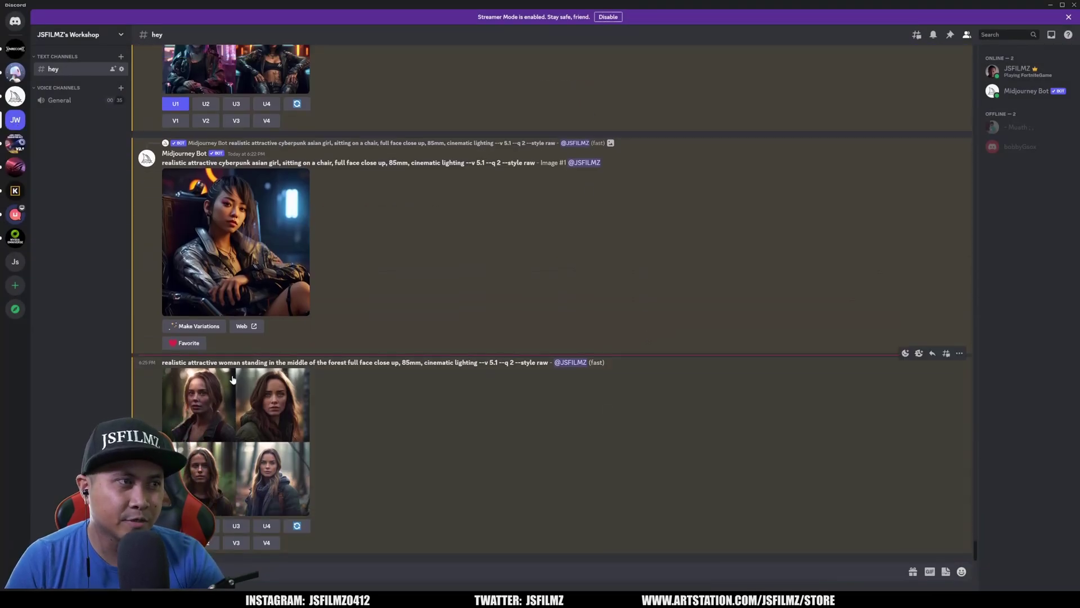
pyautogui.click(232, 416)
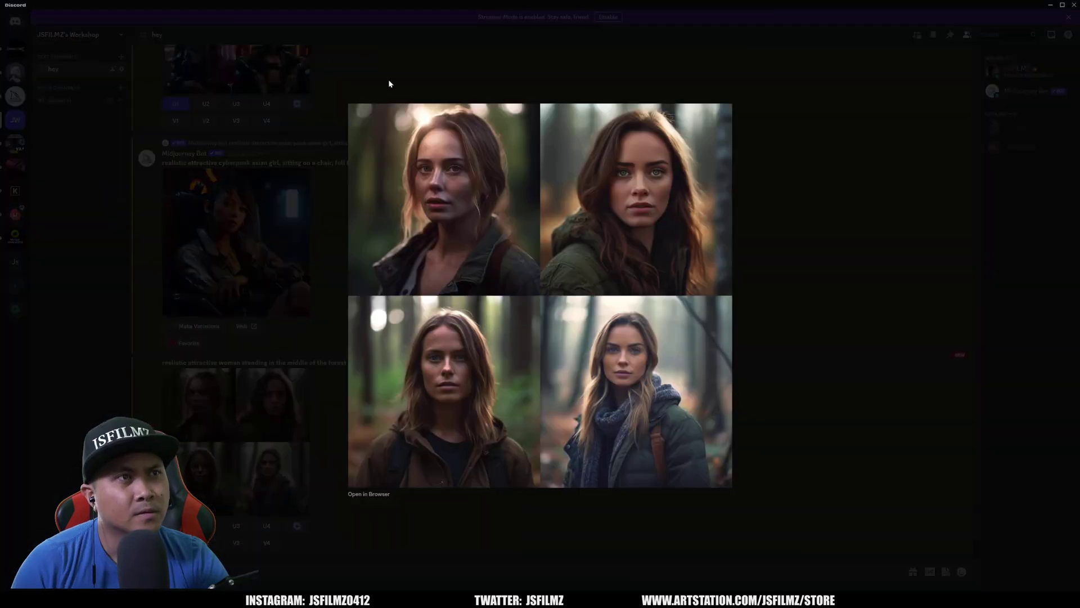
pyautogui.click(436, 123)
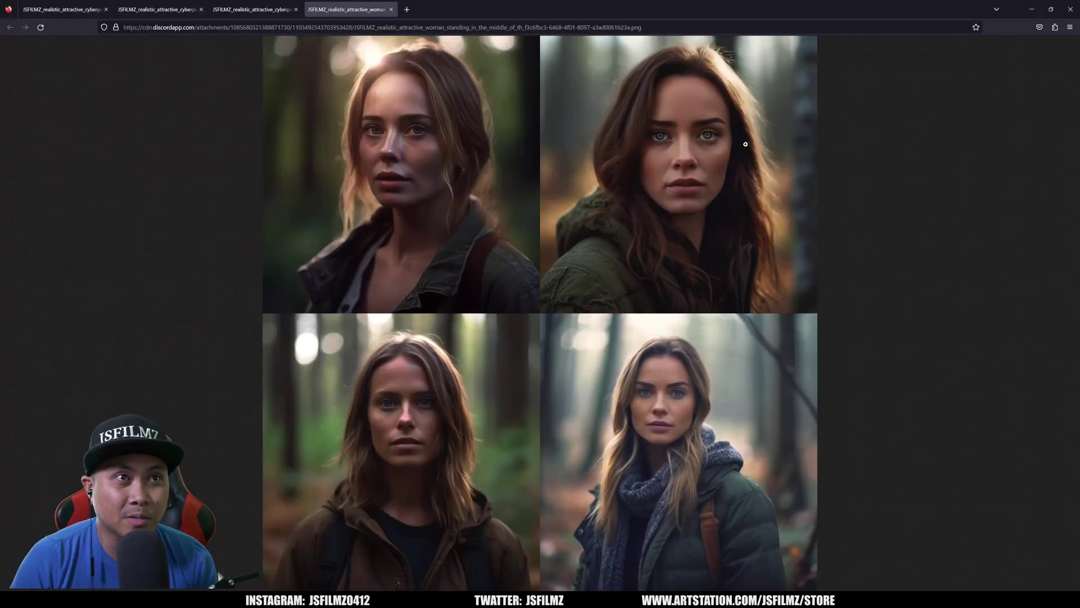